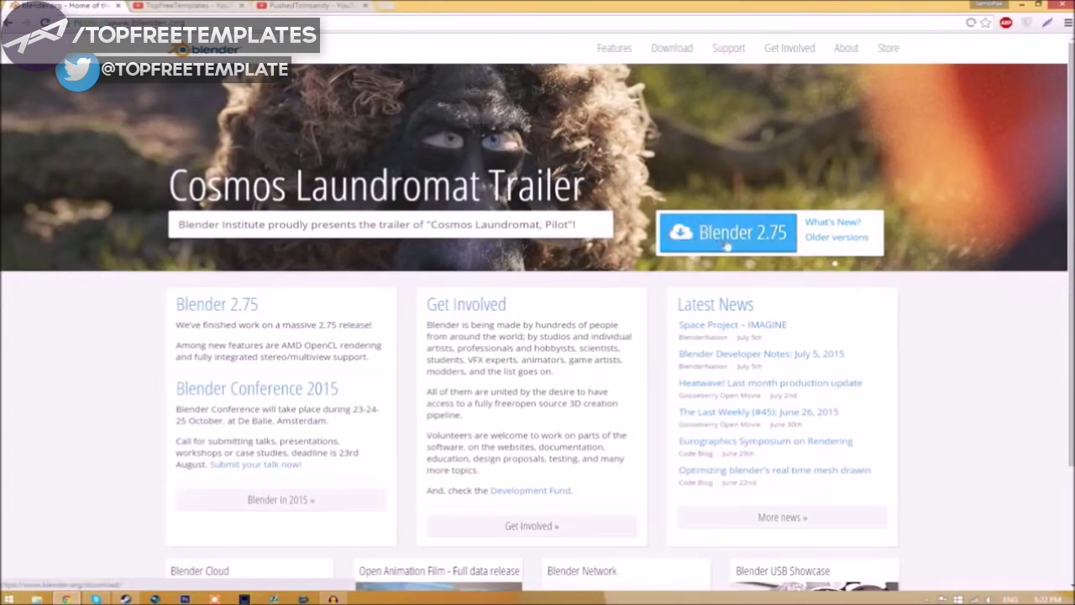
Start the Blender 2.75 download from the blender.org home page.
left_click(763, 244)
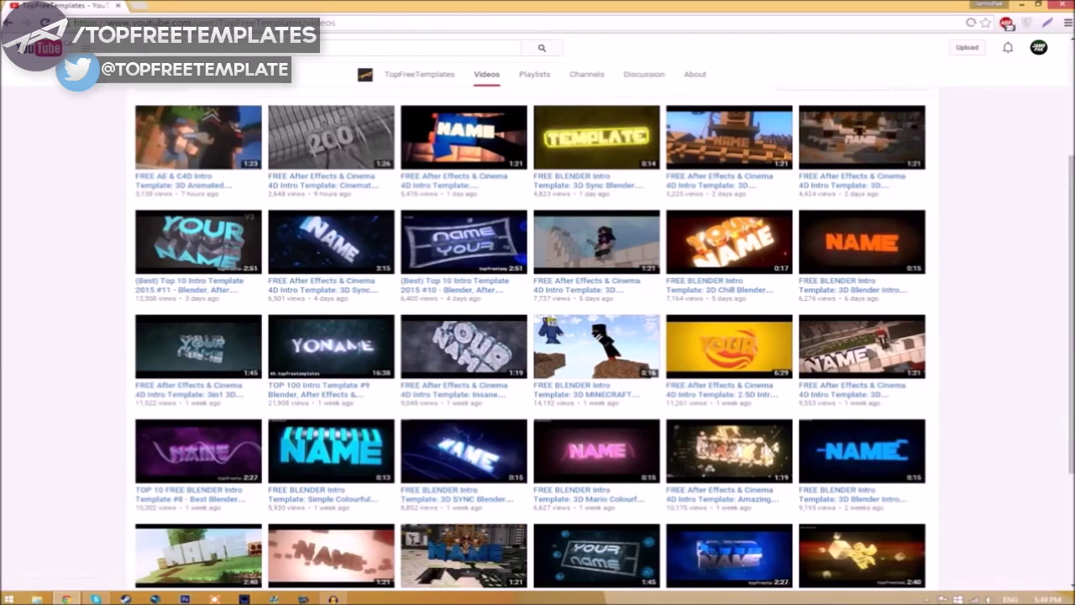
Minimise Chrome to reveal the desktop with the Blender and Intro Template icons.
left_click(1039, 5)
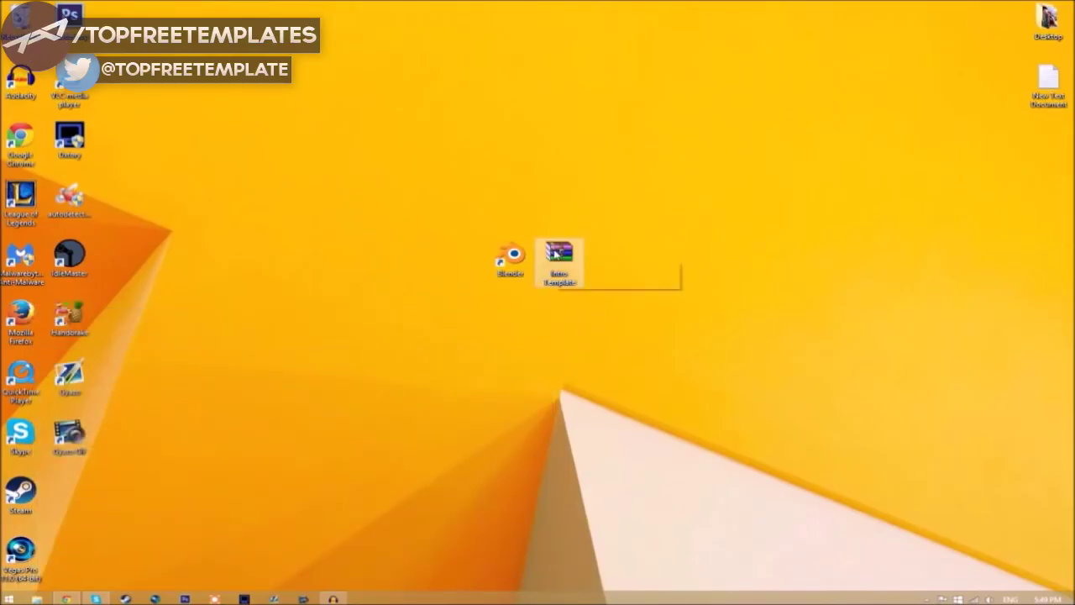
Extract the Intro Template archive onto the desktop, check the folder for EDIT TEXT HERE.blend, and close it.
right_click(556, 253)
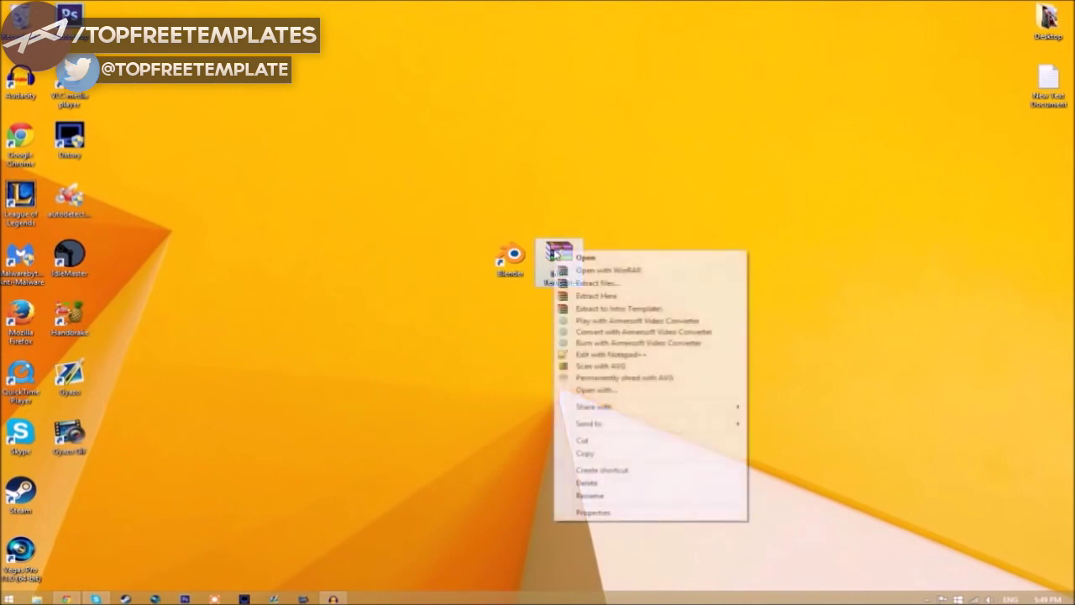
left_click(594, 296)
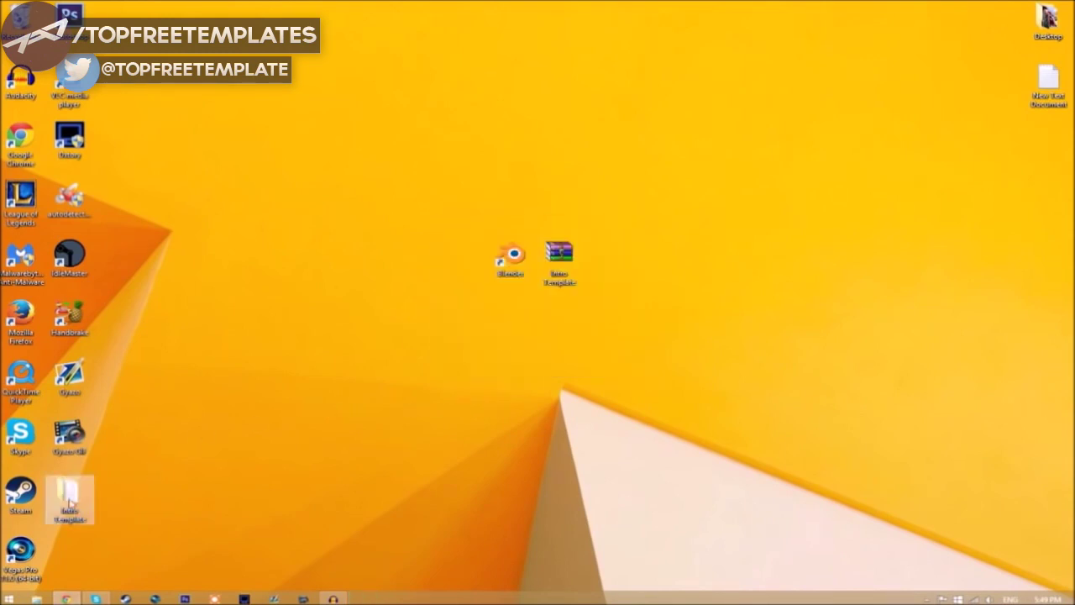
left_click_drag(70, 499, 622, 269)
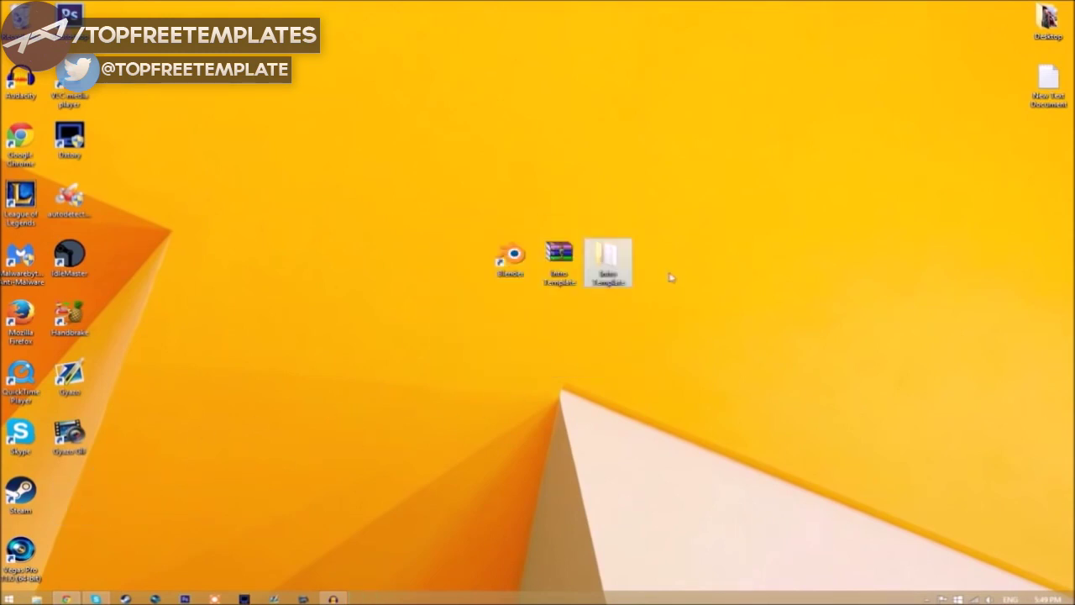
double_click(608, 261)
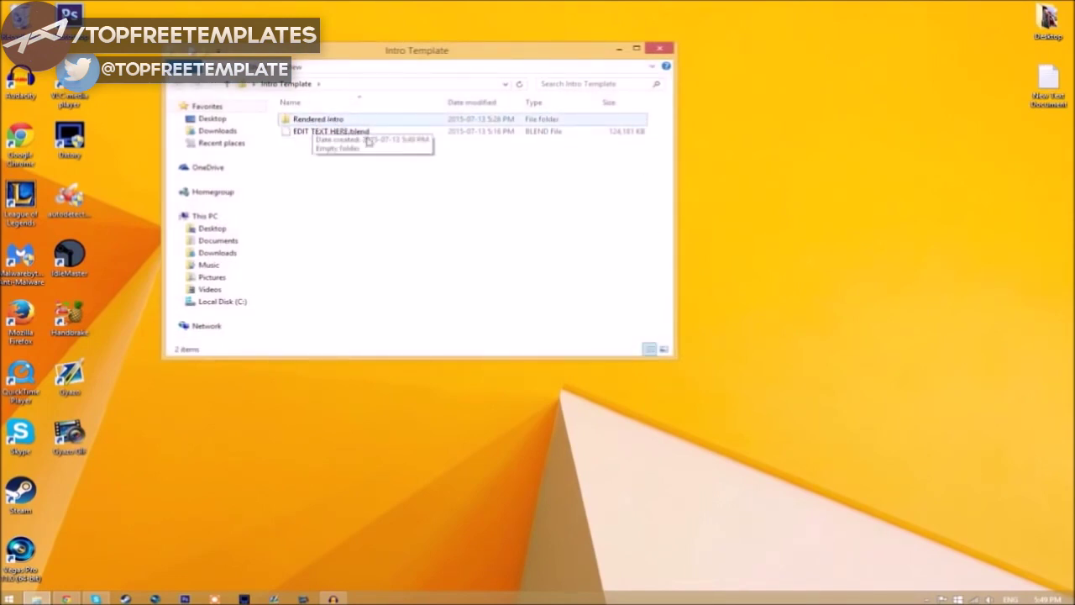
left_click(660, 49)
Launch Blender and open EDIT TEXT HERE.blend from the Intro Template folder.
double_click(514, 259)
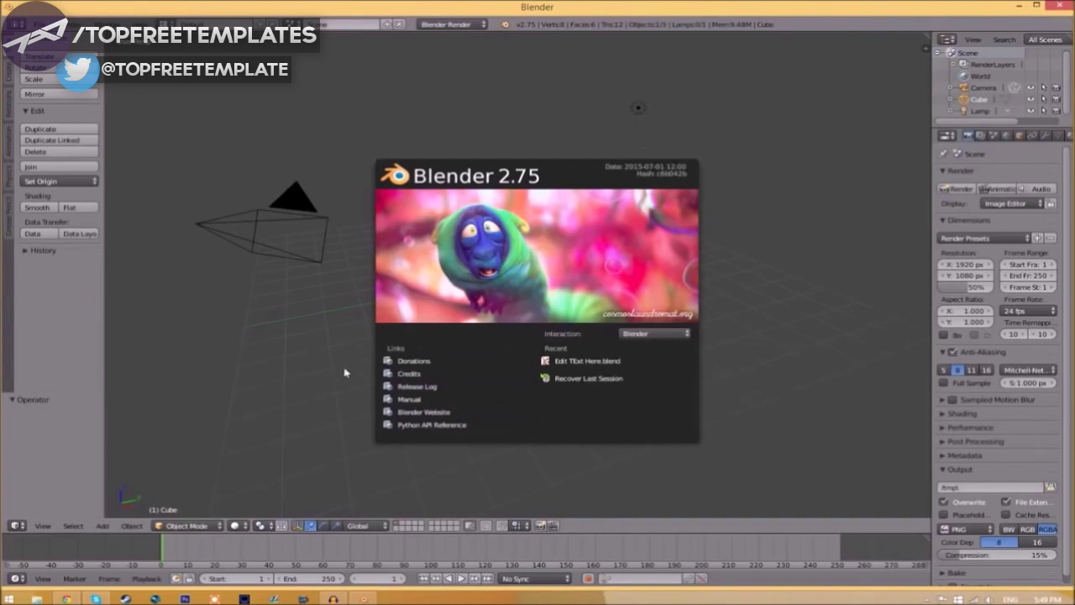
left_click(39, 25)
left_click(38, 24)
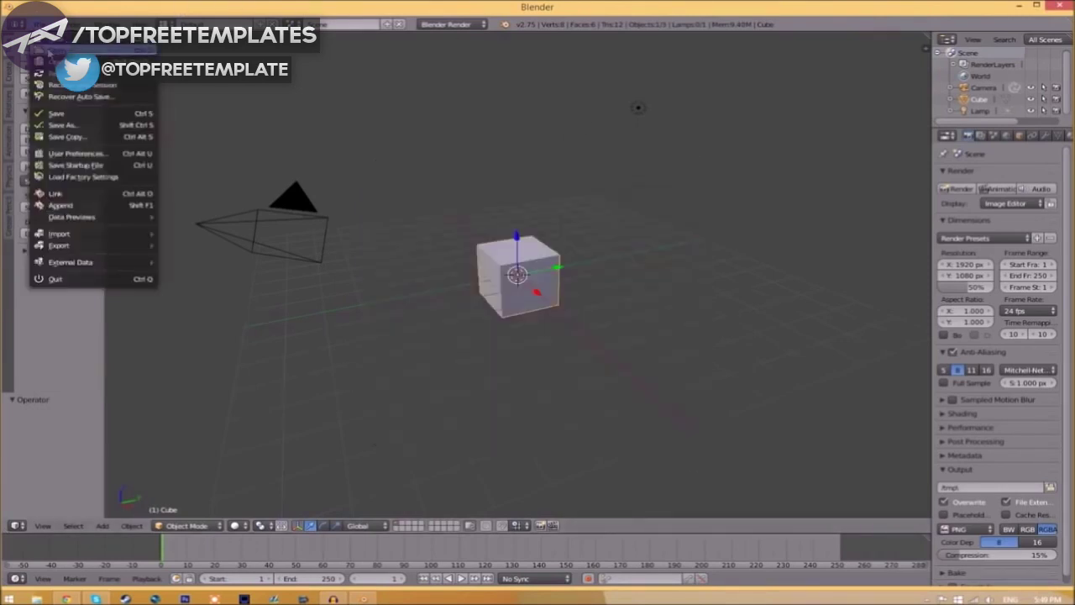
left_click(55, 50)
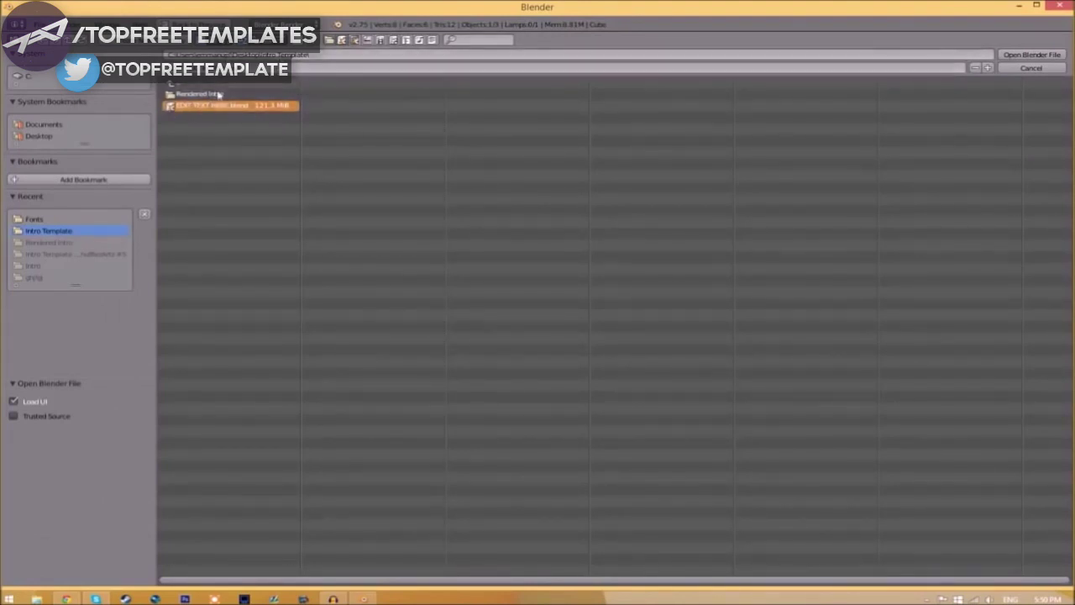
left_click(1033, 55)
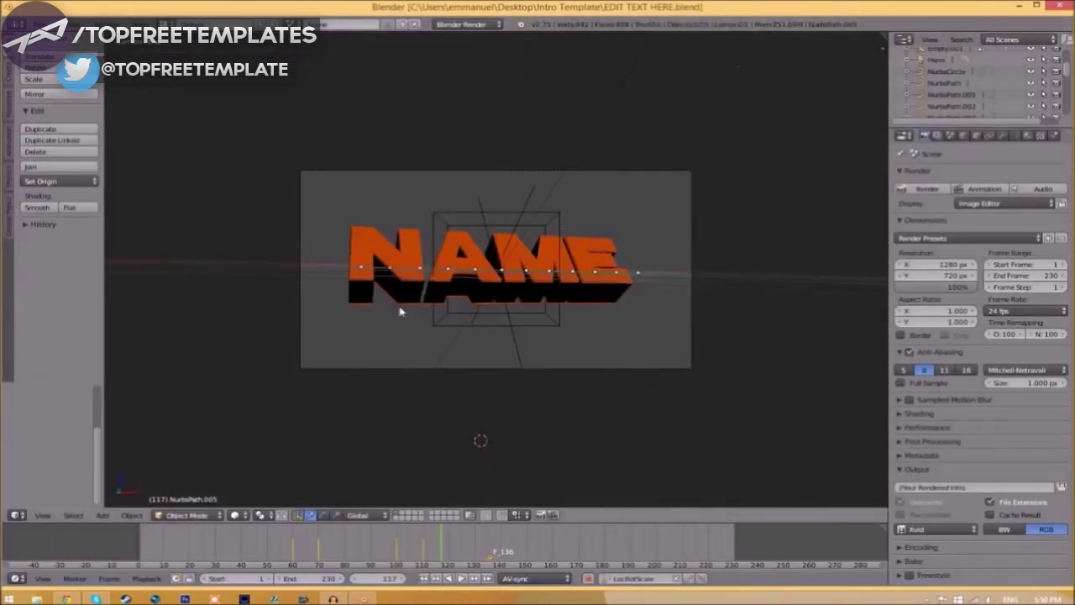
Retype the orange front text from NAME to TFT.
right_click(521, 277)
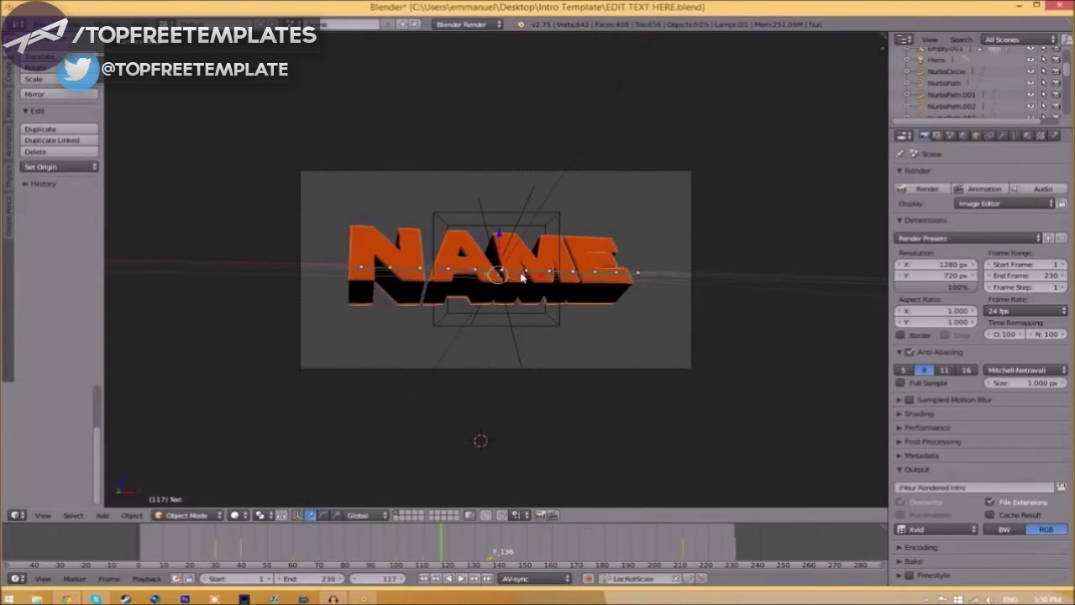
key("Tab")
key("BackSpace")
key("BackSpace")
key("BackSpace")
key("BackSpace")
type("TFT")
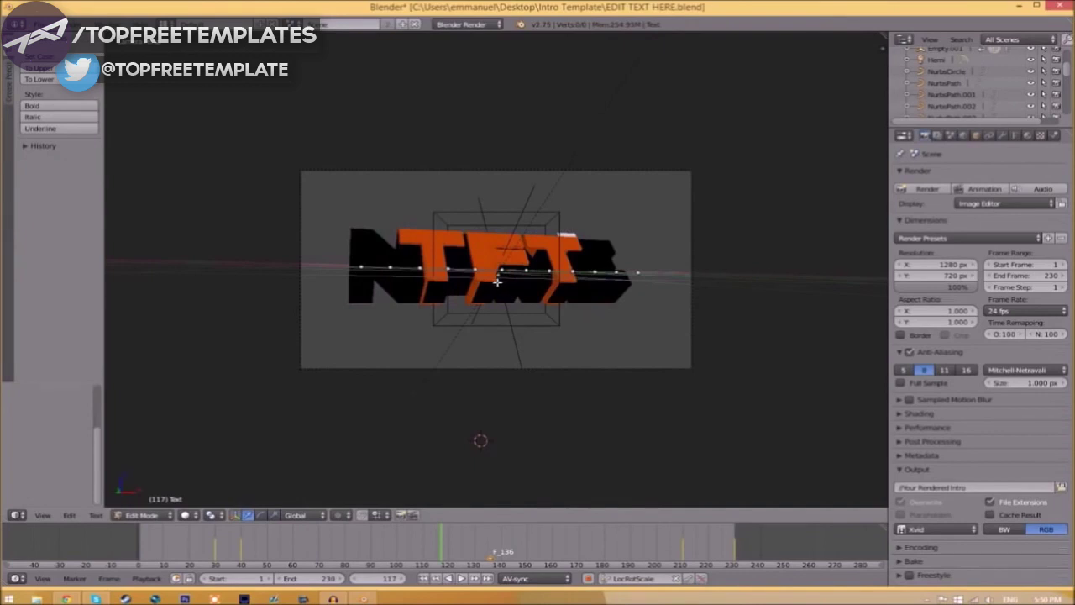
key("Tab")
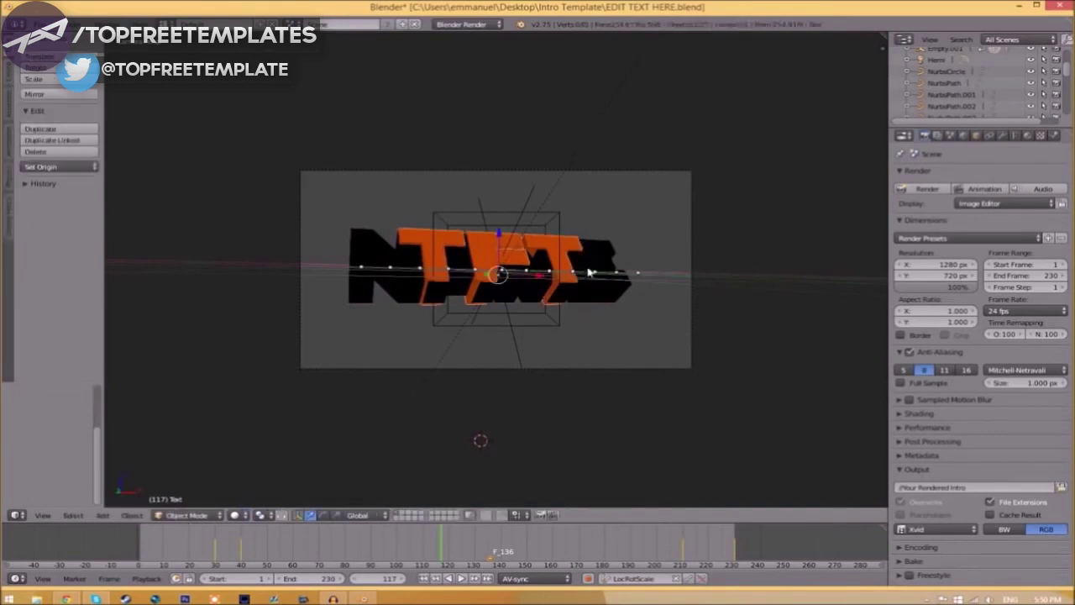
Retype the black shadow text from NAME to TFT as well.
key("Tab")
key("BackSpace")
key("BackSpace")
key("BackSpace")
key("BackSpace")
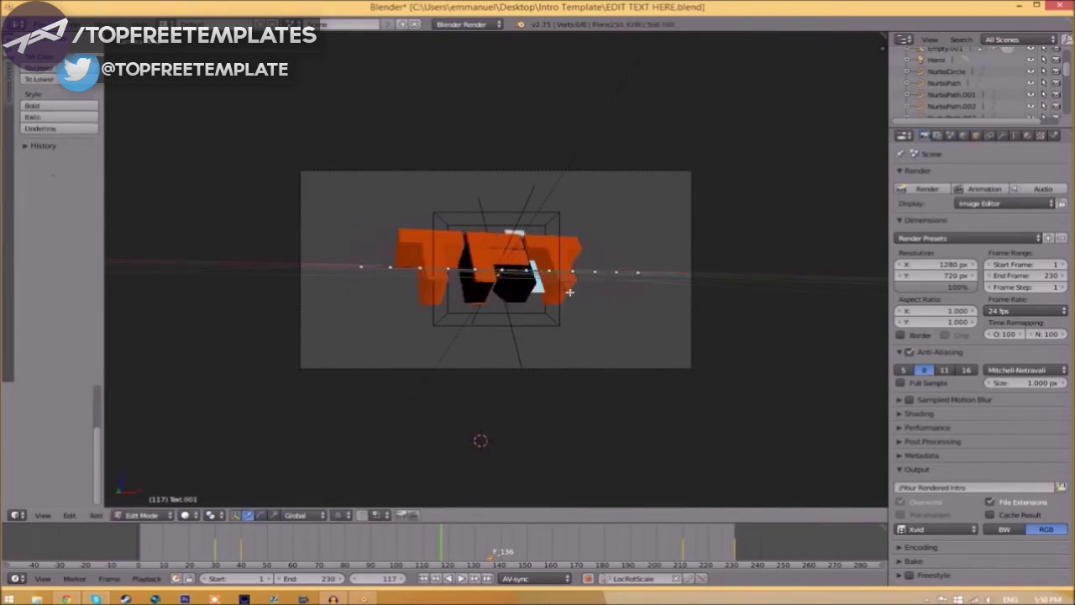
type("TFT")
key("Tab")
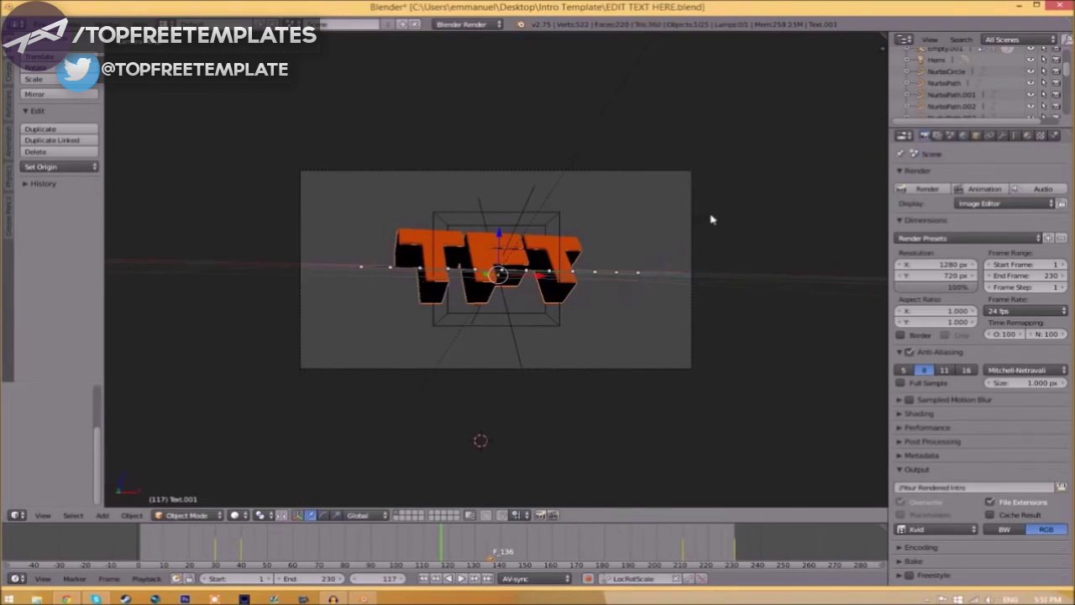
Load Space Comics.ttf from C:\Windows\Fonts as the Regular font of Text.001.
left_click(1015, 135)
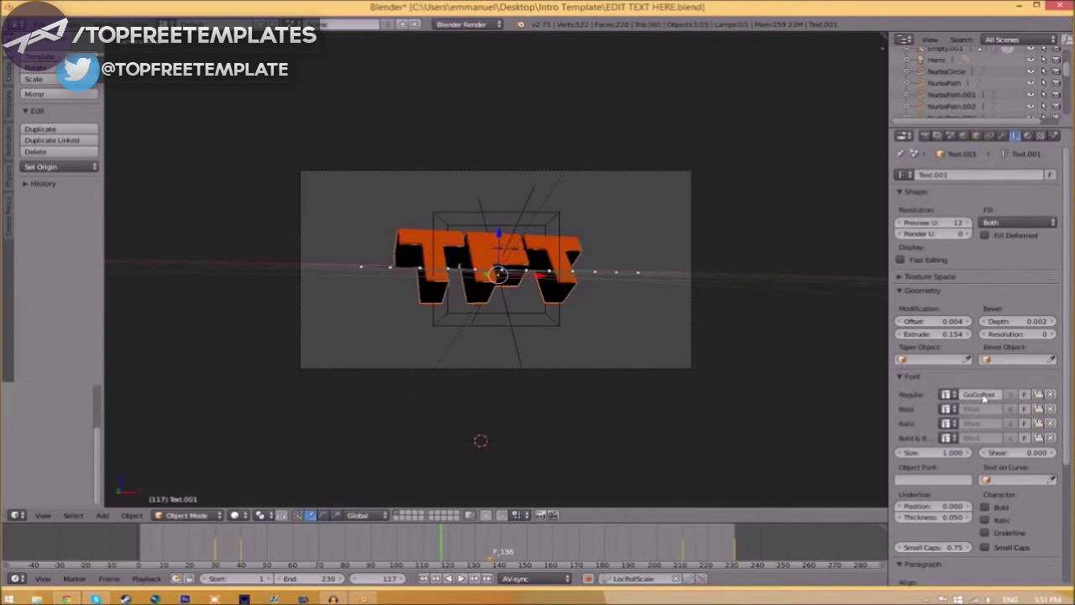
left_click(1039, 394)
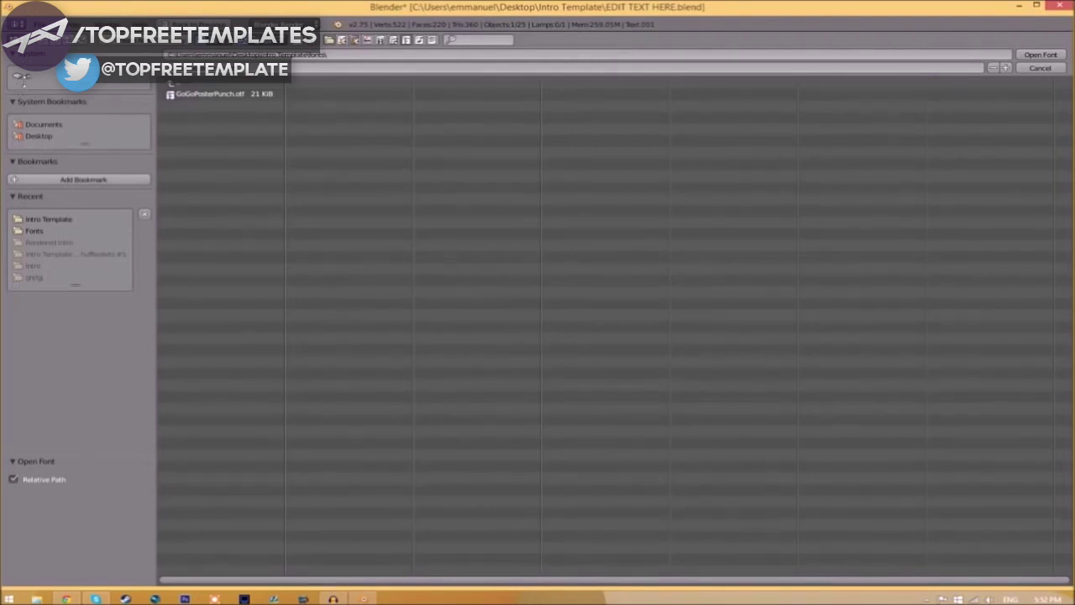
left_click(21, 77)
left_click(210, 322)
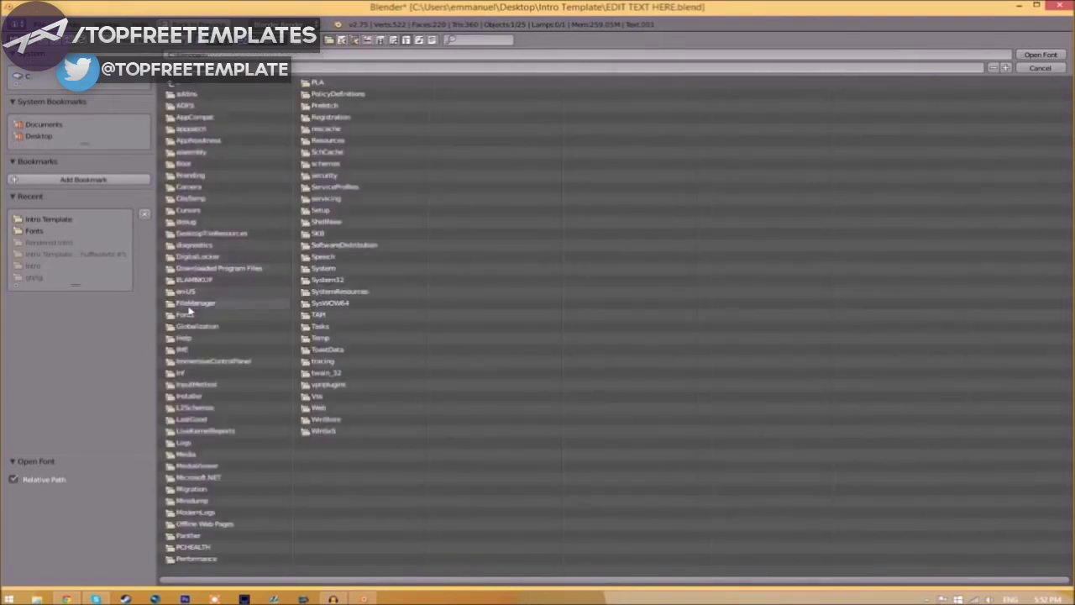
left_click(188, 313)
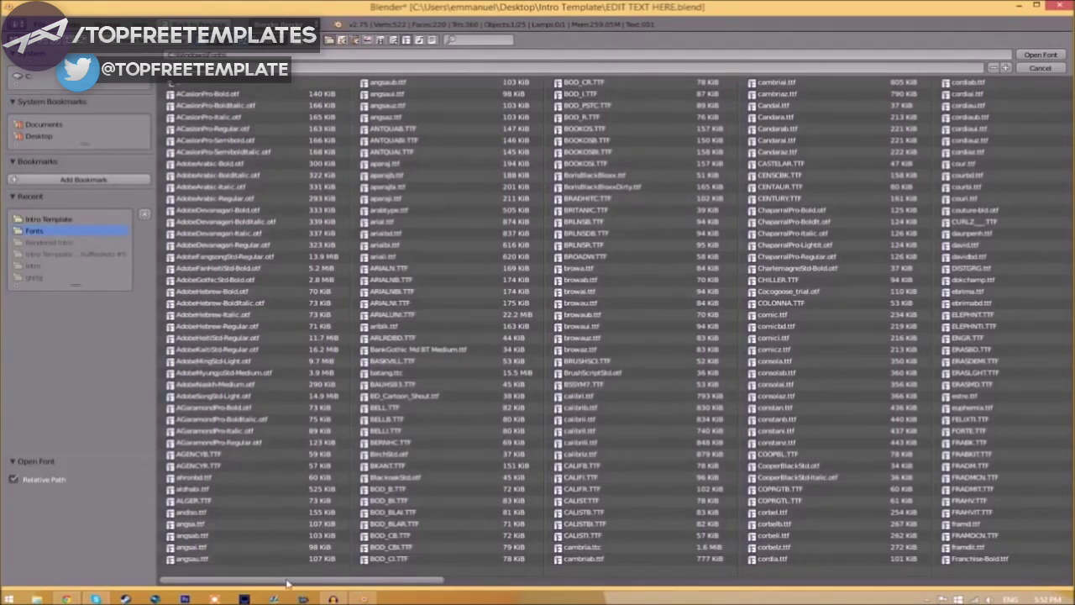
left_click_drag(288, 582, 950, 573)
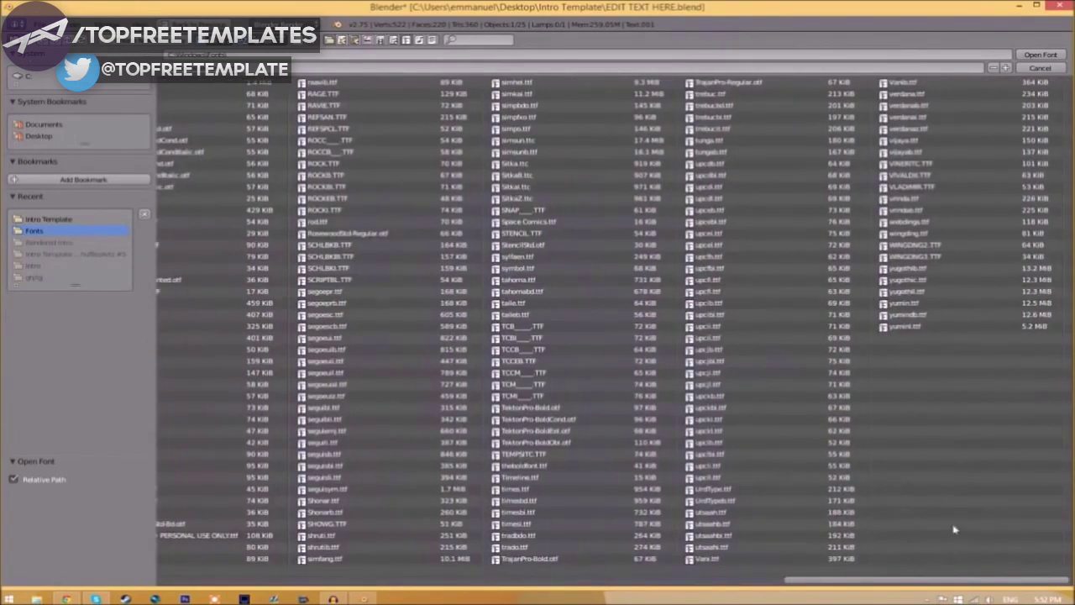
left_click(549, 223)
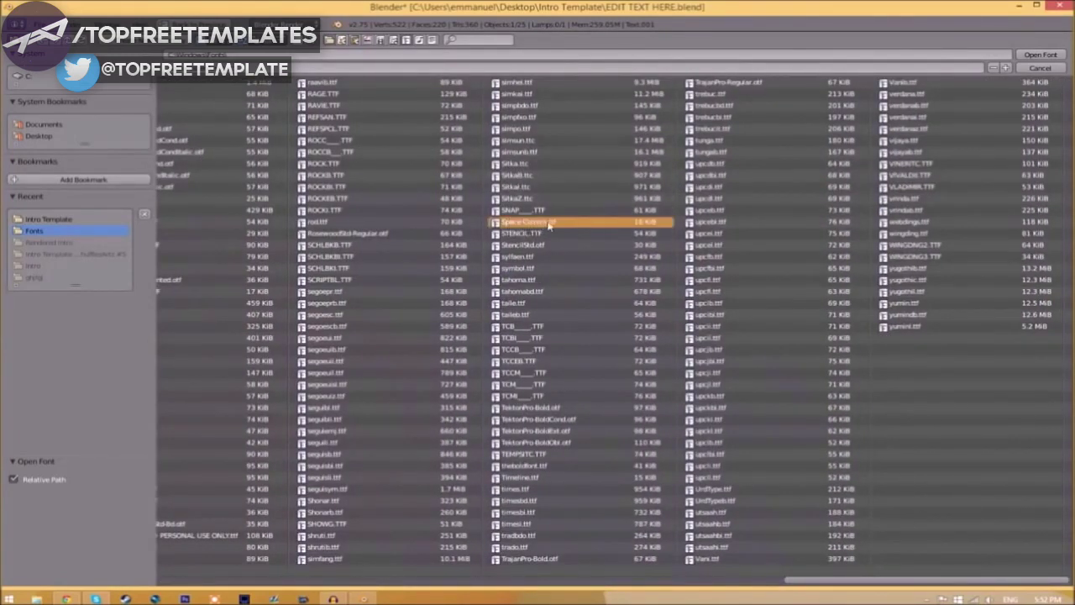
left_click(549, 223)
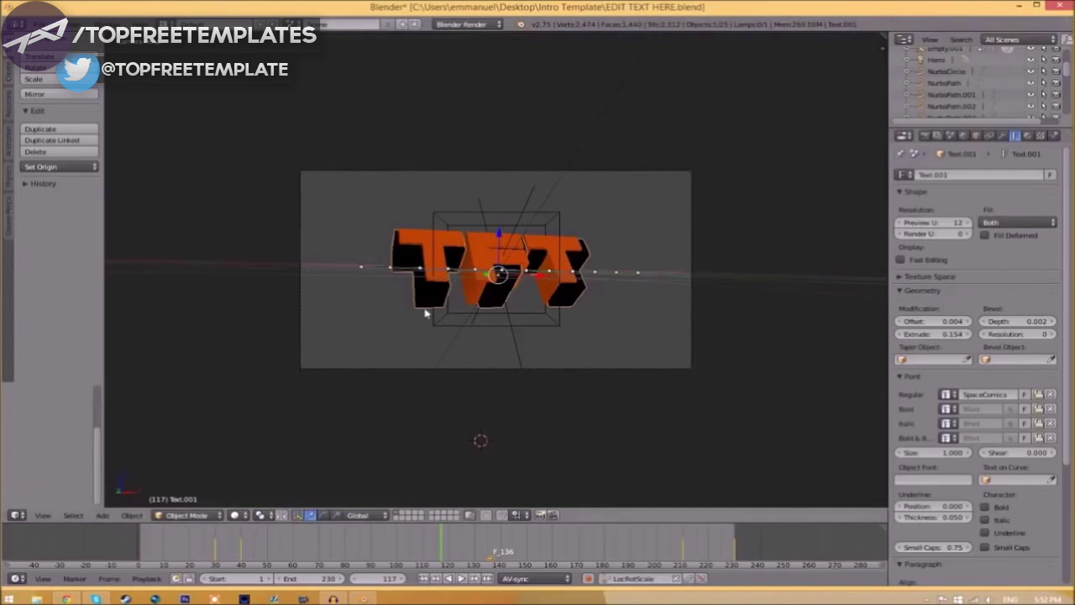
Select the Text object and load Space Comics.ttf from C:\Windows\Fonts as its Regular font.
right_click(481, 262)
left_click(1039, 394)
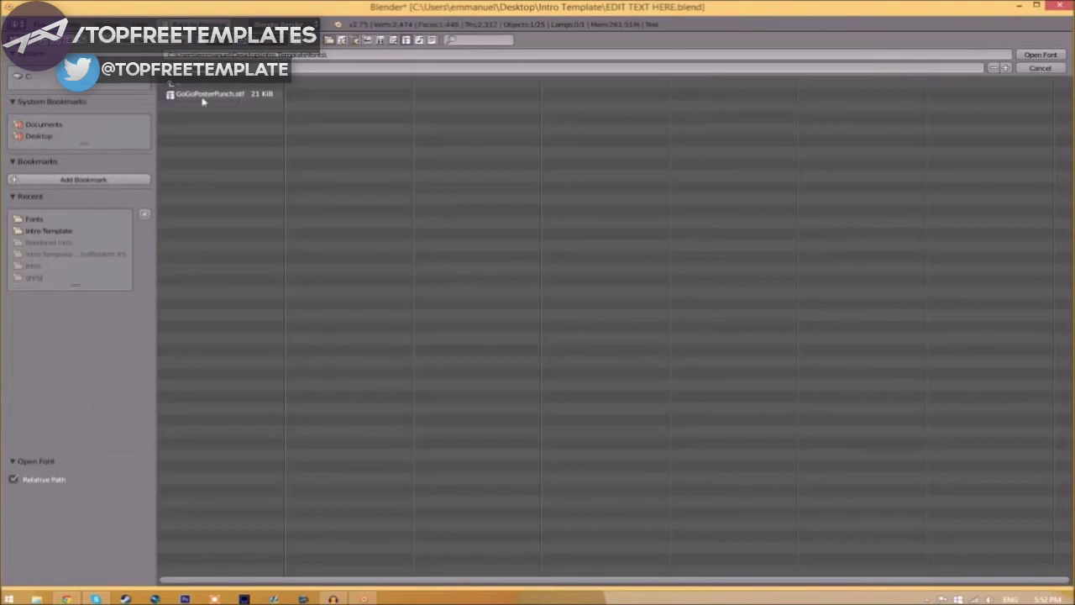
left_click(30, 78)
left_click(190, 257)
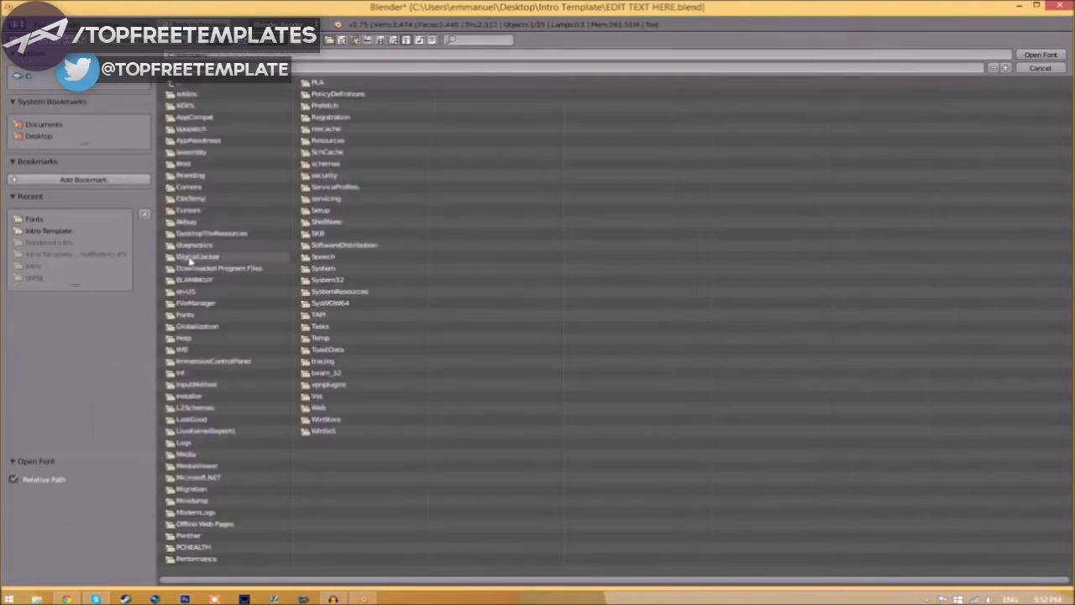
left_click(199, 316)
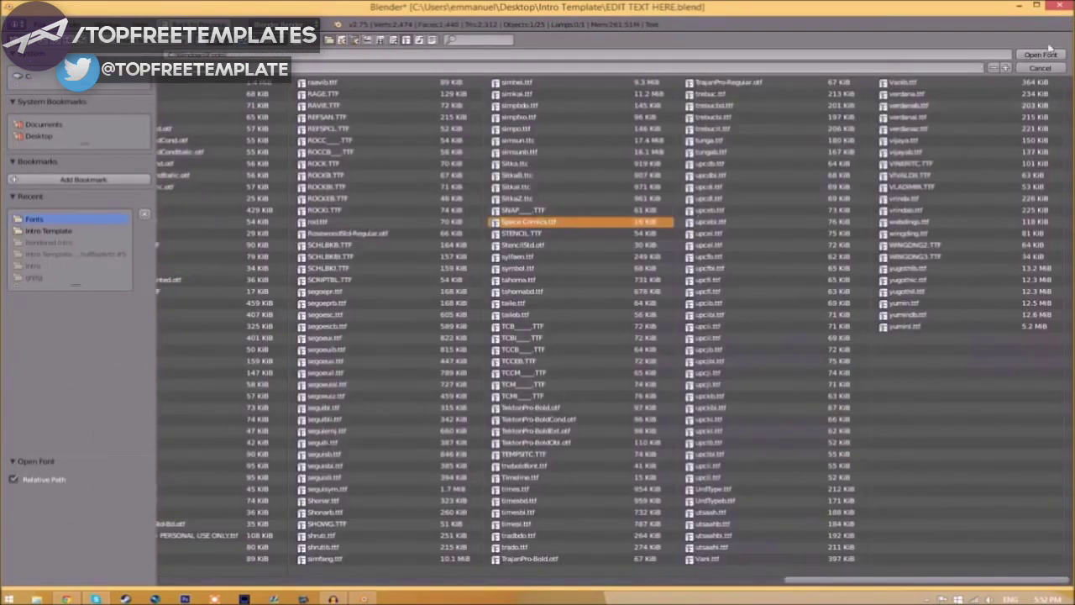
left_click(1038, 55)
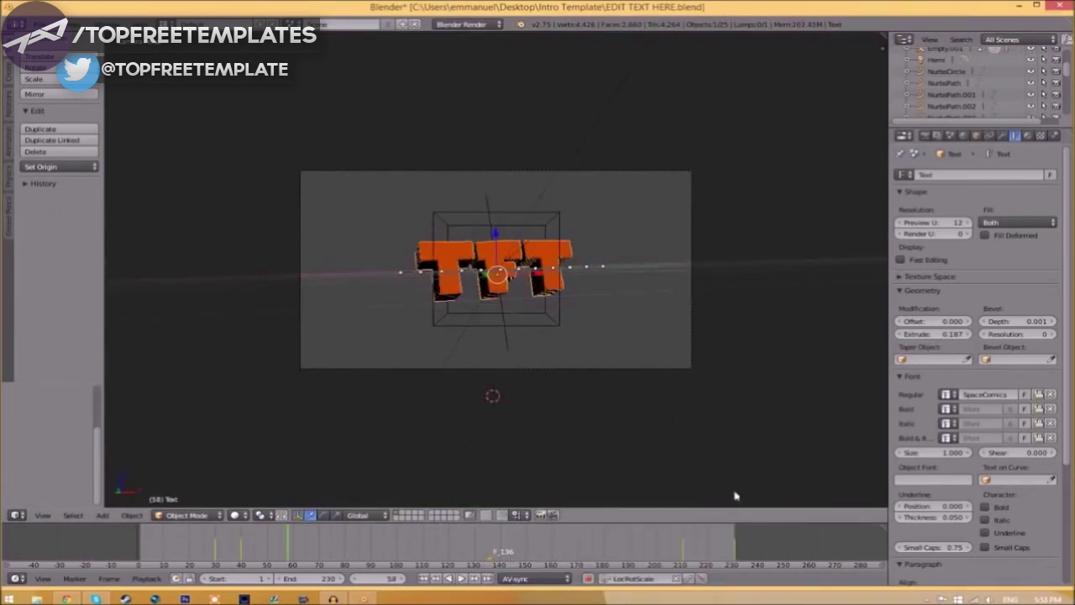
In Render properties, set the output file format to MPEG with an MPEG-4 encoding container.
left_click(925, 137)
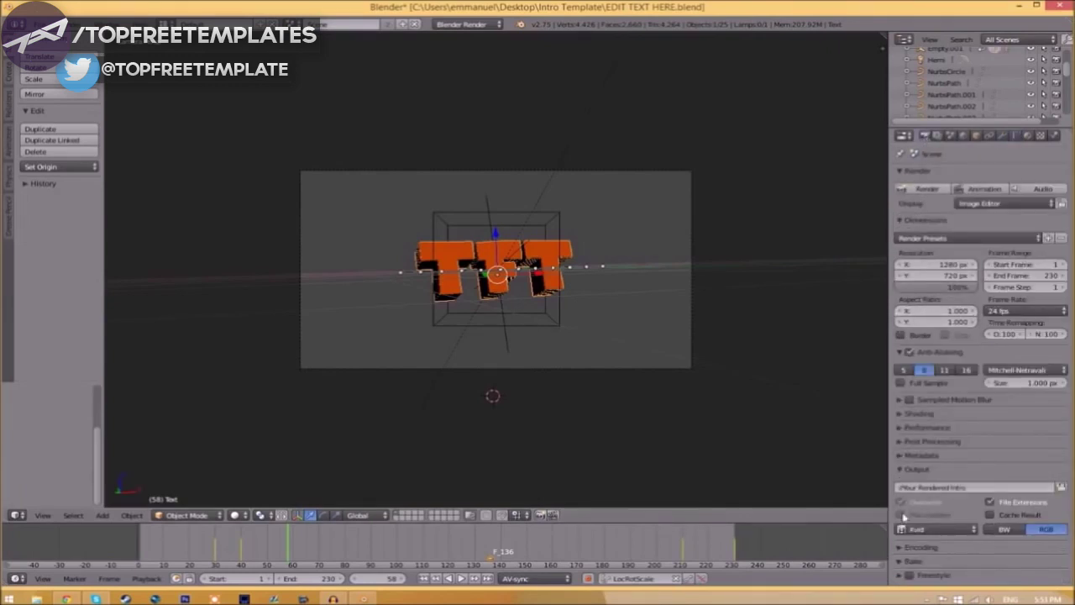
left_click(917, 531)
left_click(936, 502)
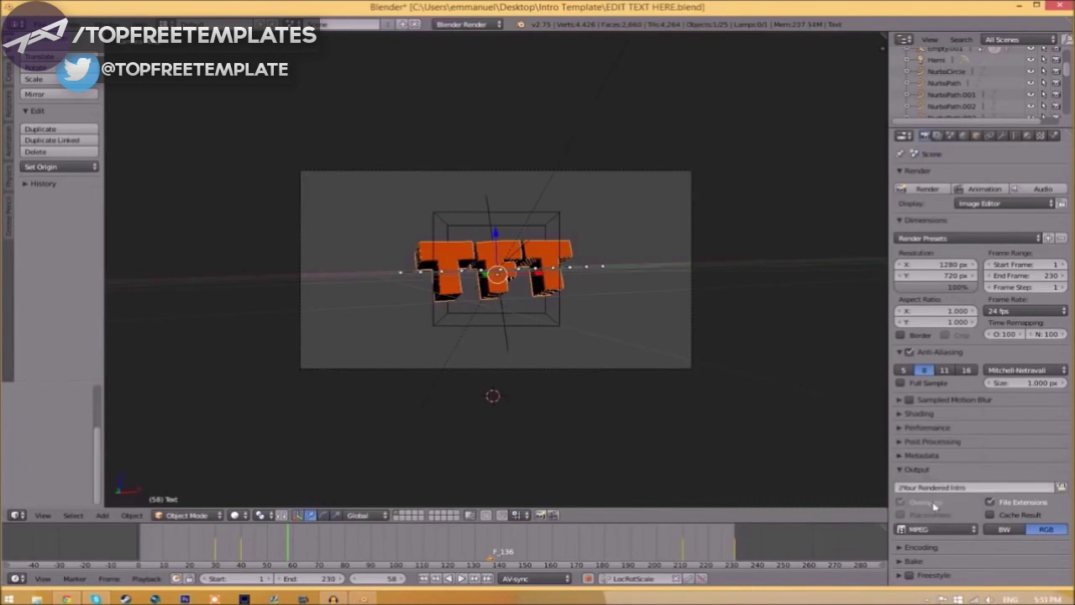
left_click(904, 553)
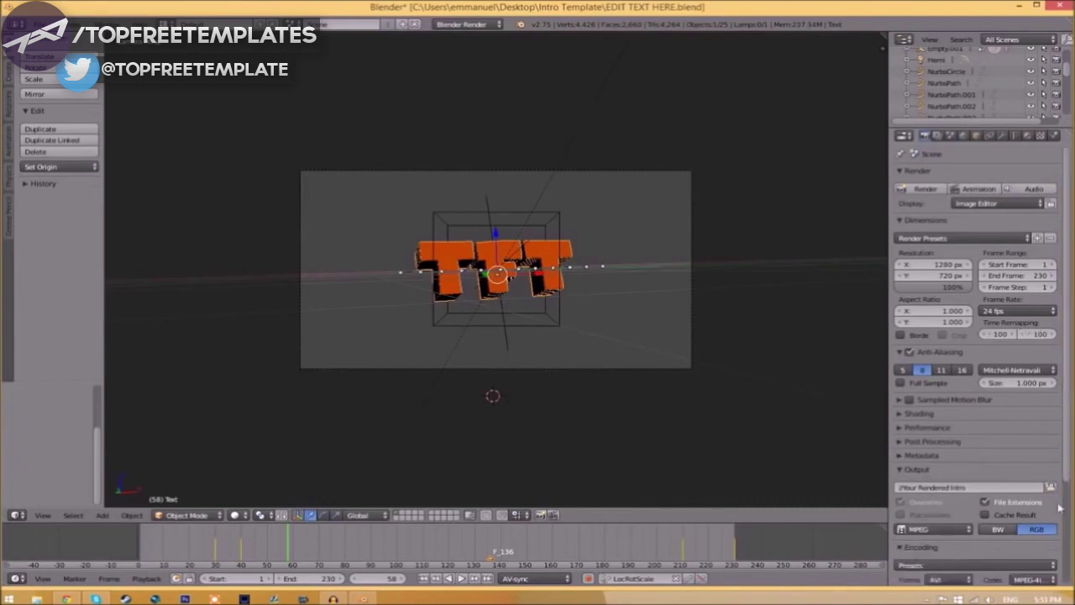
left_click_drag(1071, 466, 1067, 538)
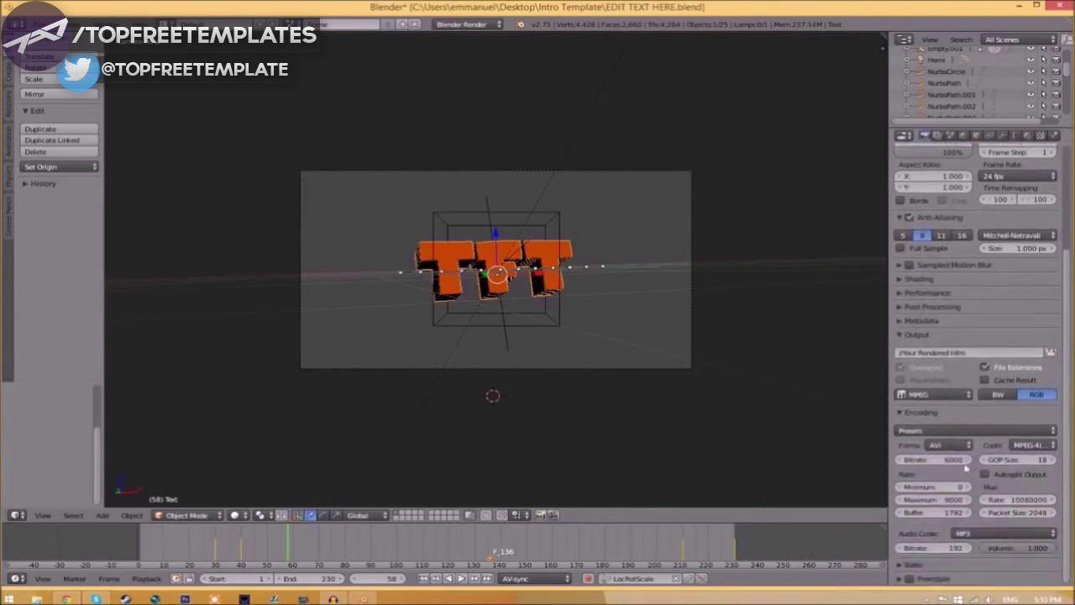
left_click(949, 445)
left_click(943, 408)
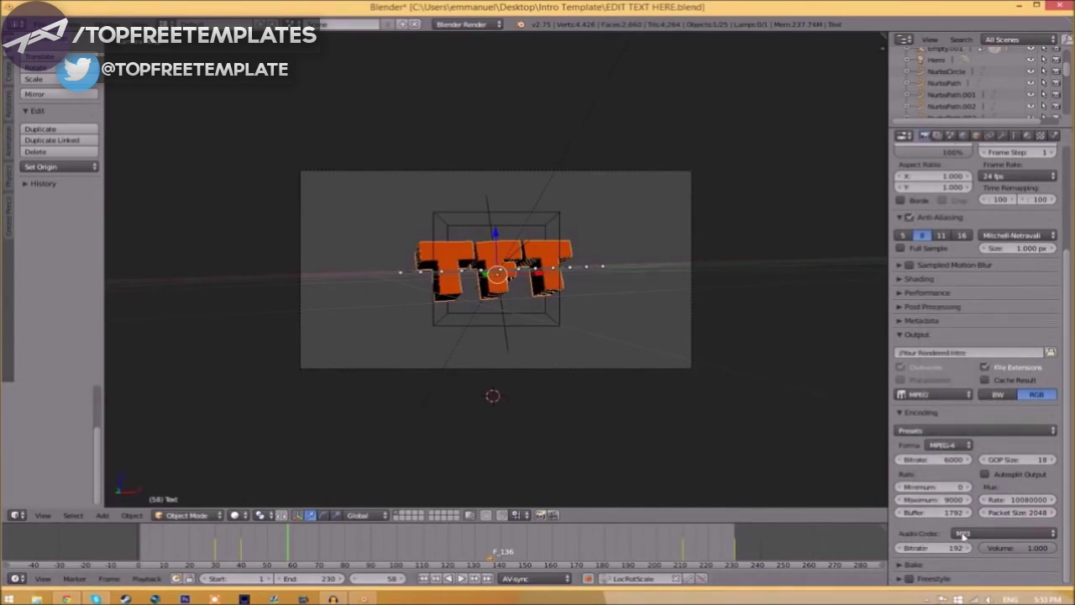
scroll(1069, 487, "up", 5)
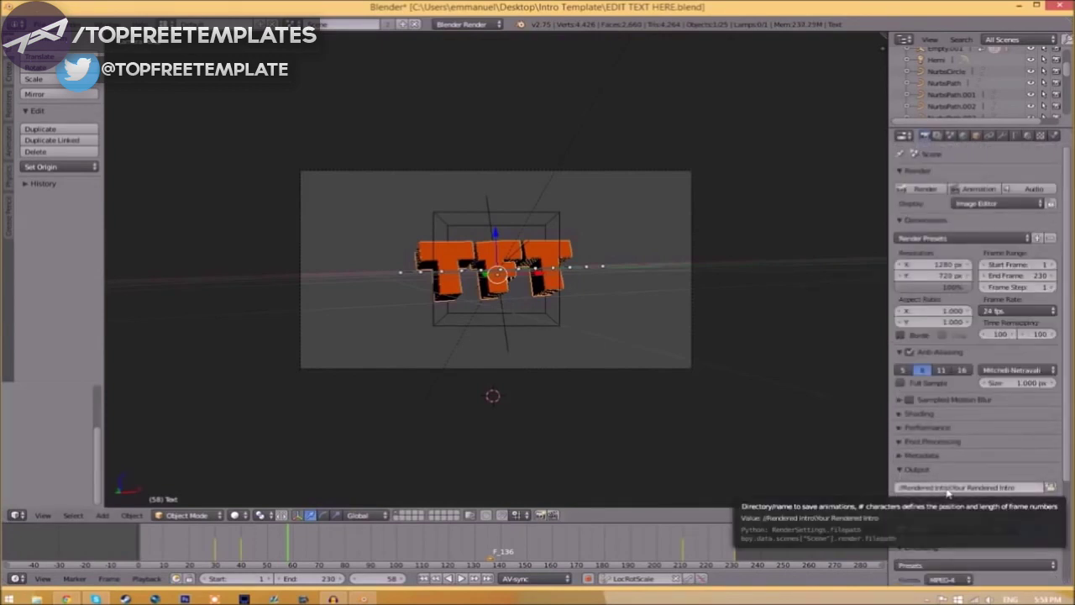
Set the render output path to the Rendered Intro folder with file name INTRO TEMPLATE.
left_click(1049, 488)
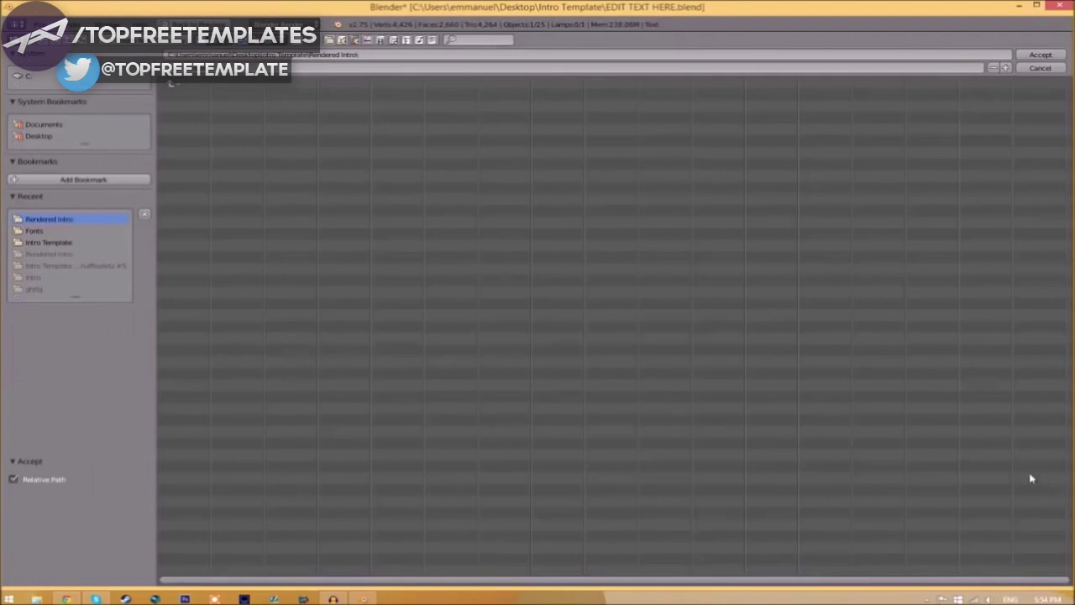
key("BackSpace")
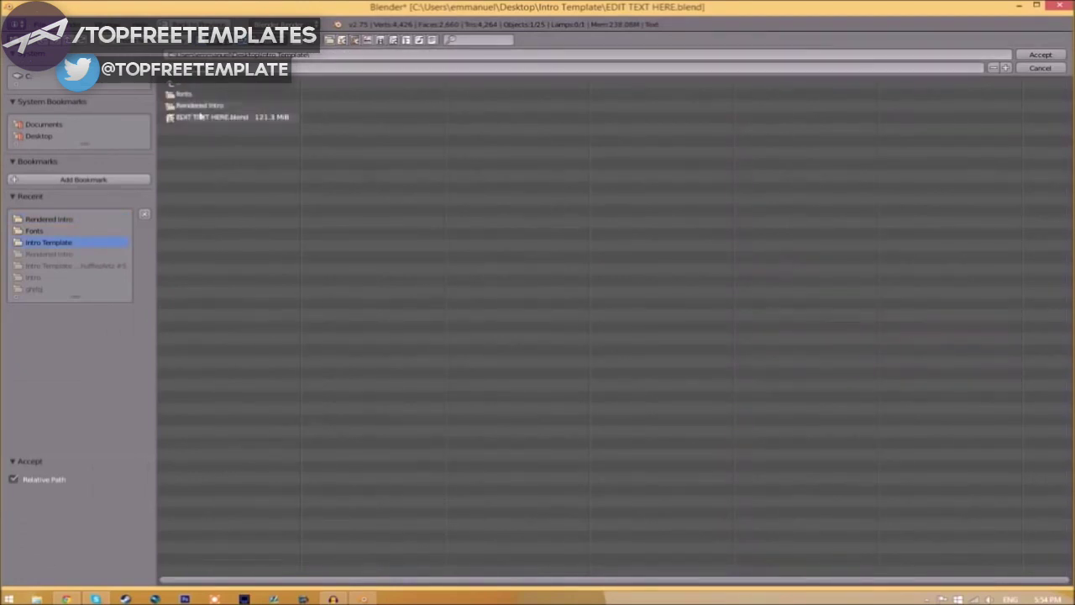
left_click(225, 106)
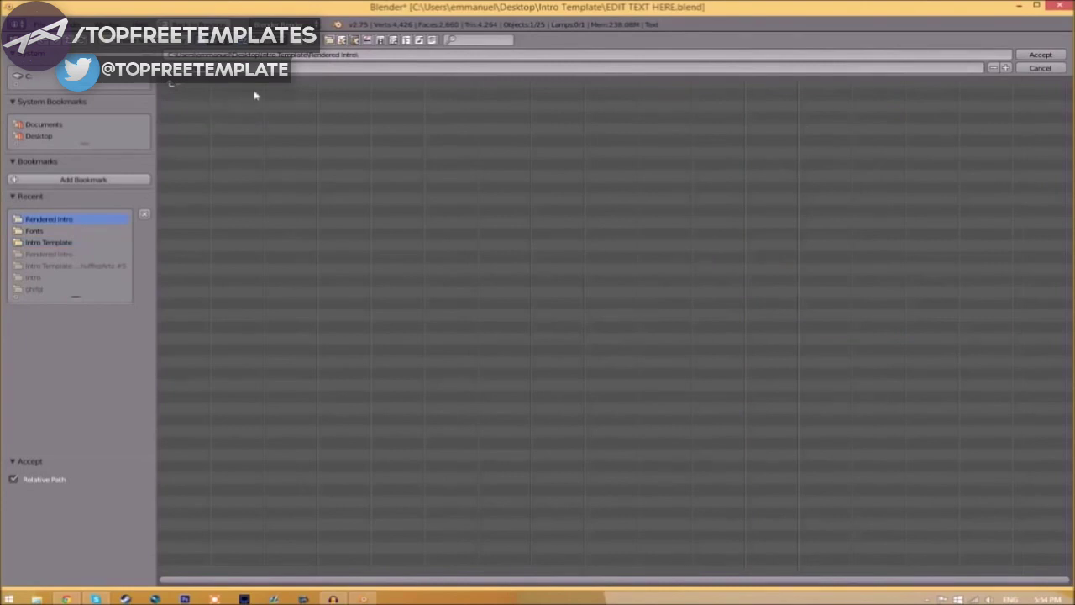
left_click(1042, 55)
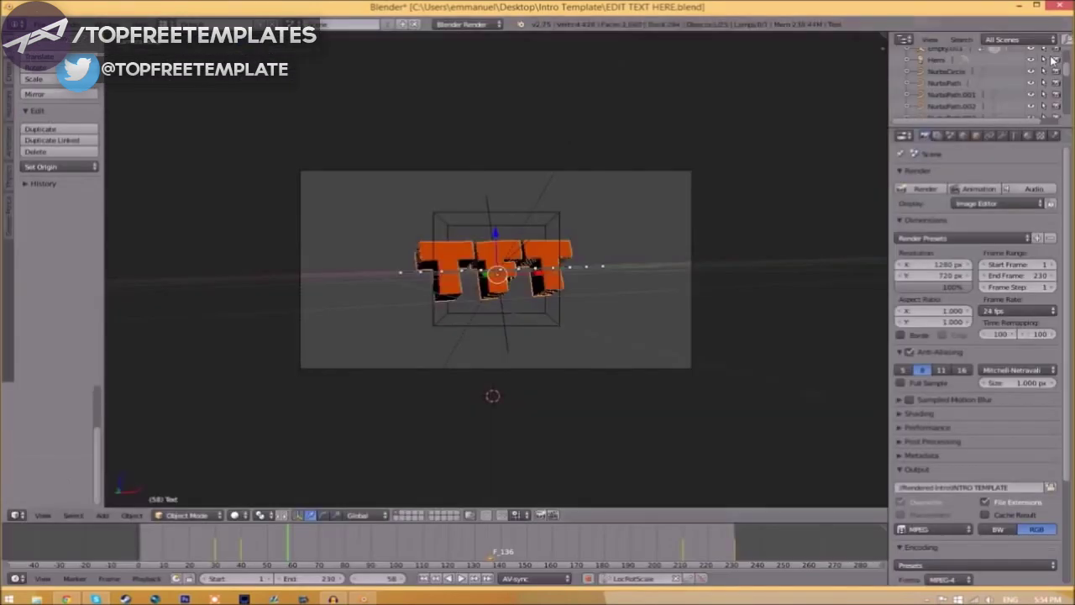
left_click(1050, 487)
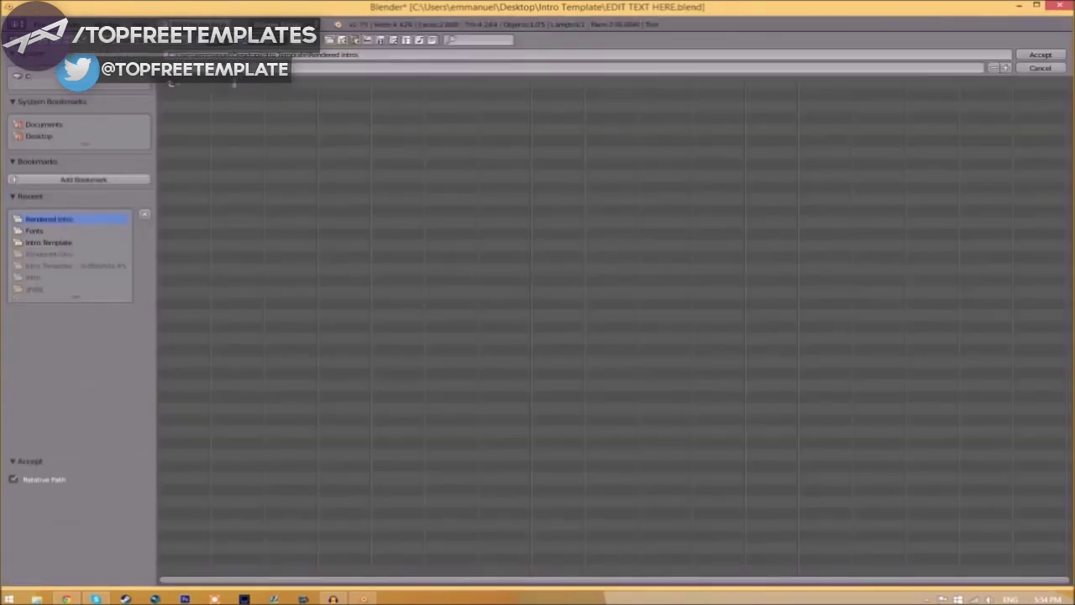
left_click(1042, 55)
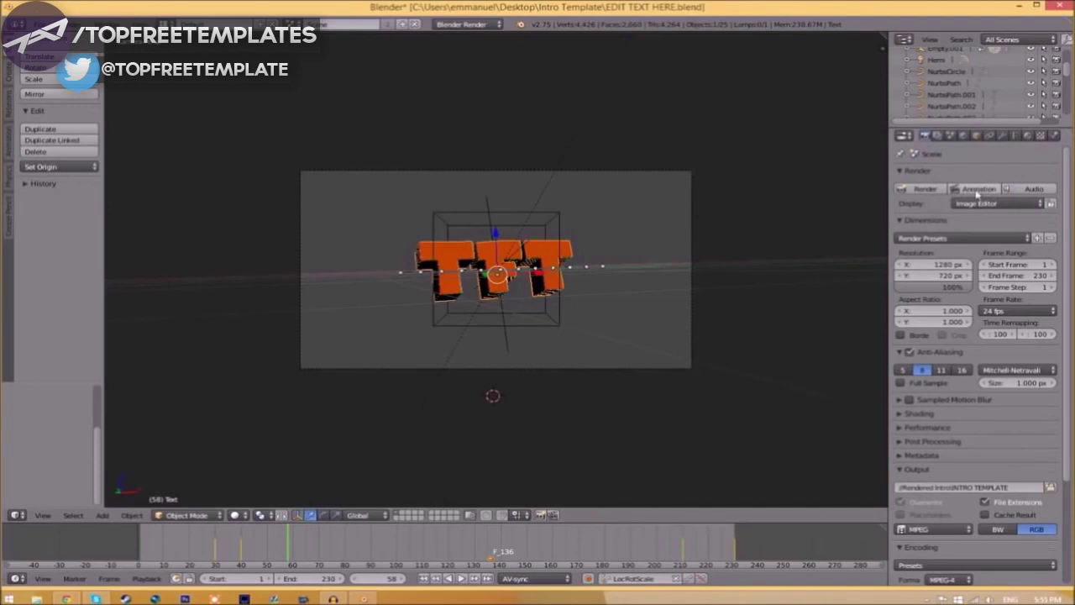
Start Render Animation from the Render menu, then restart the render.
left_click(63, 24)
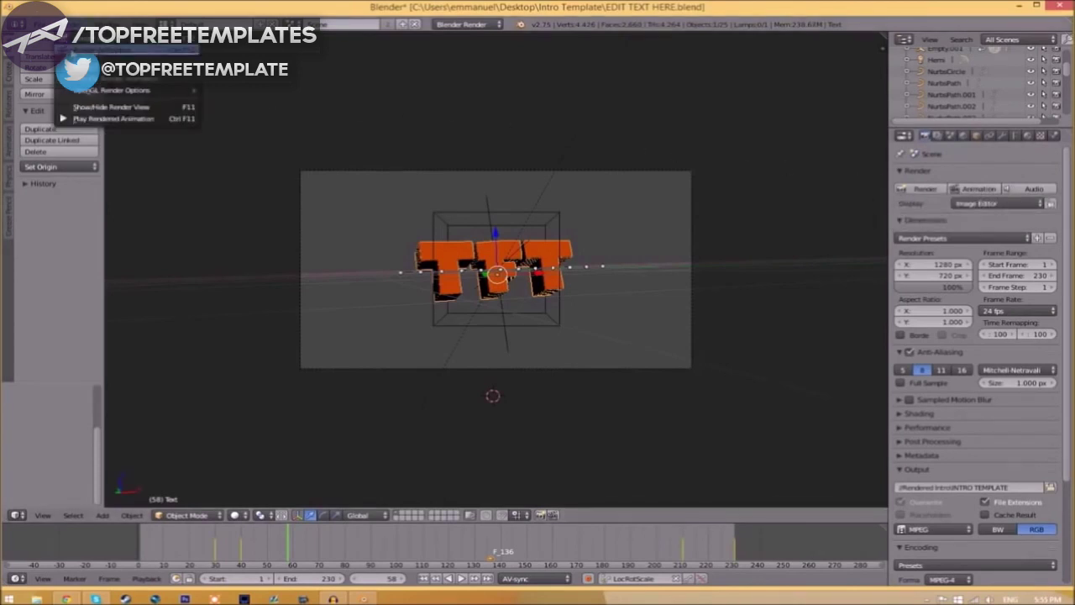
left_click(78, 49)
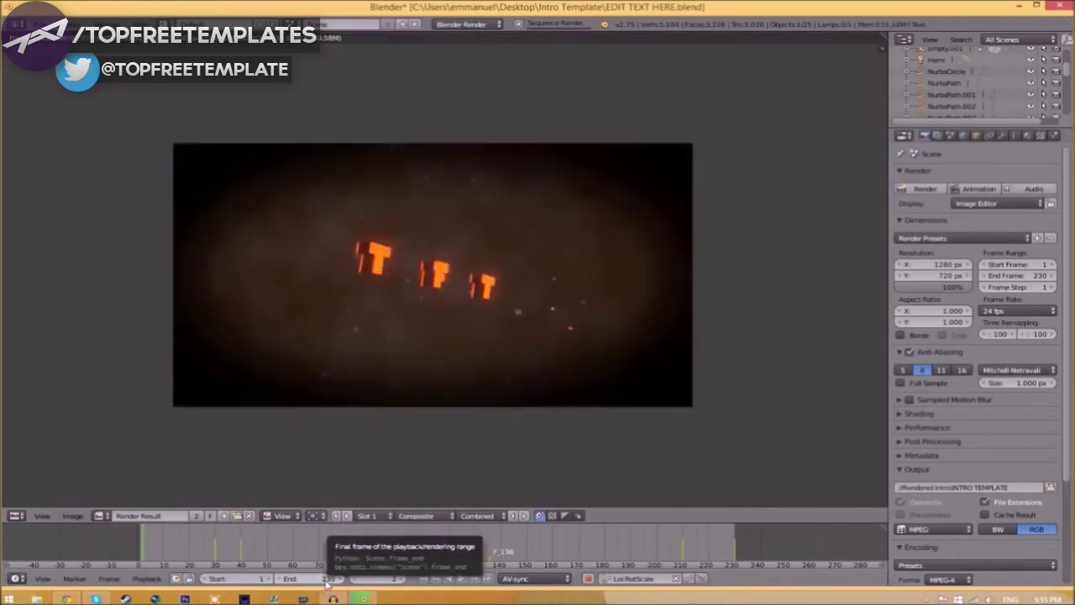
key("F12")
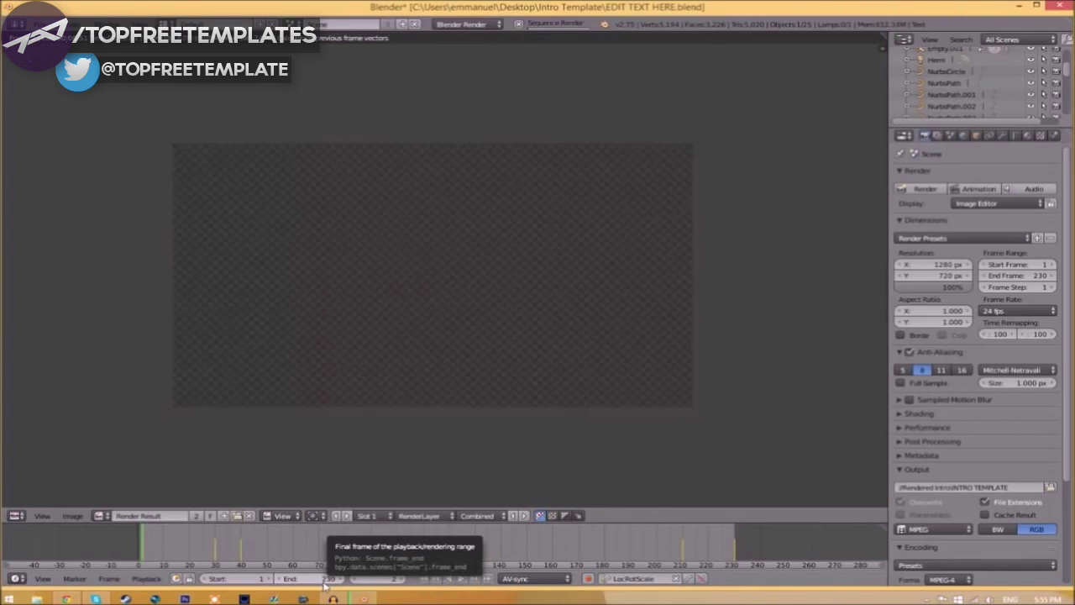